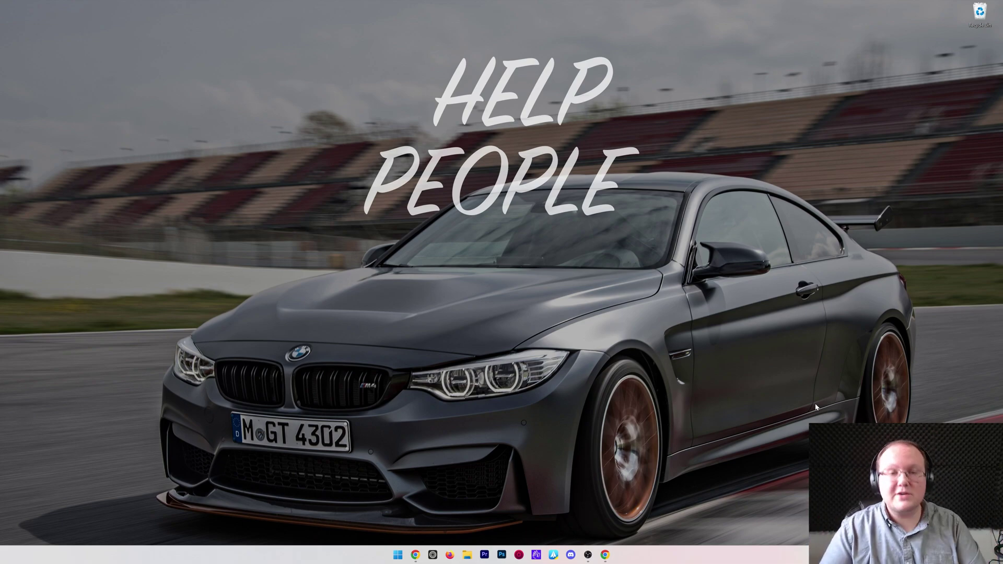
Search Windows for System Information, open it and check the computer's installed physical memory (RAM)
click(399, 554)
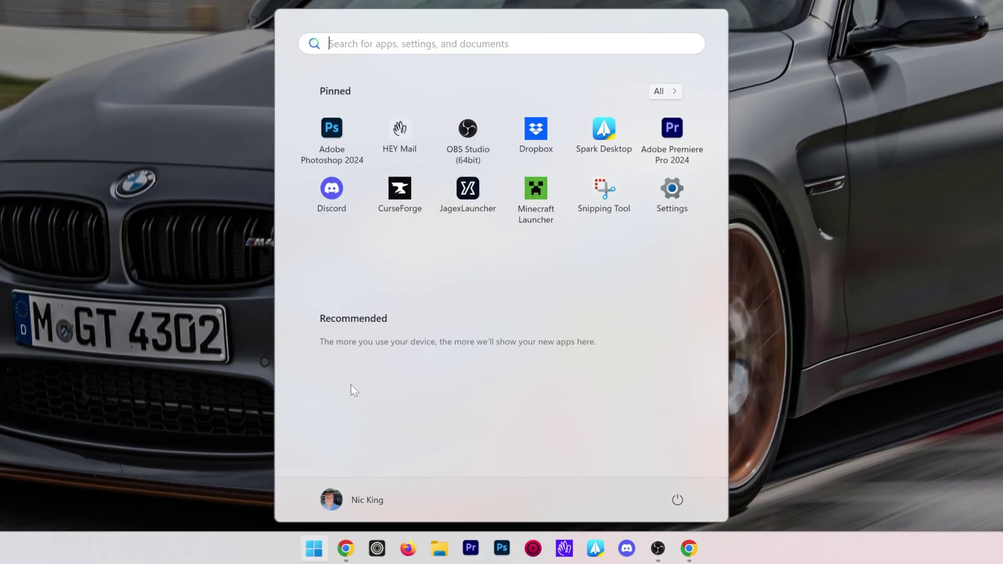
text(sy)
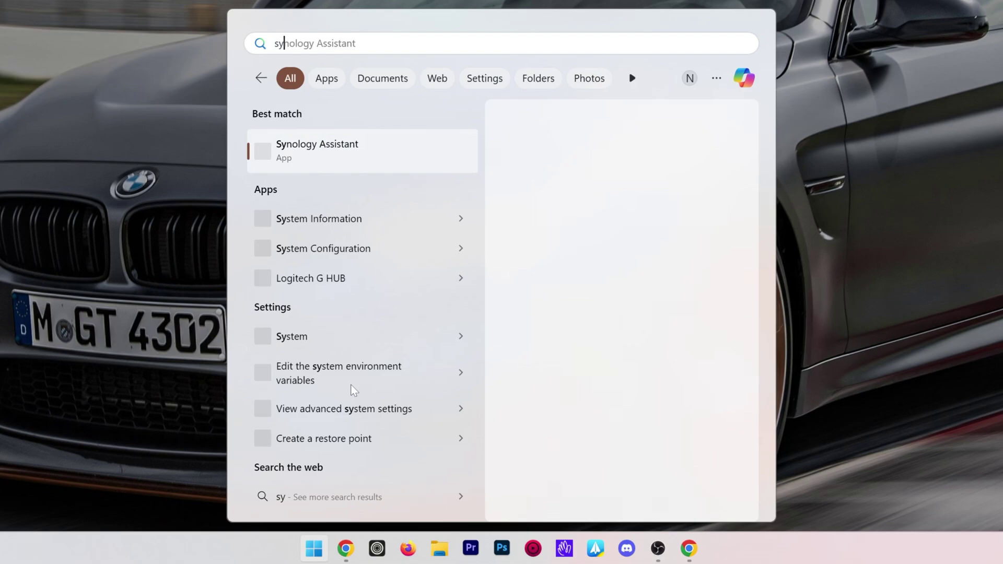
text(ste)
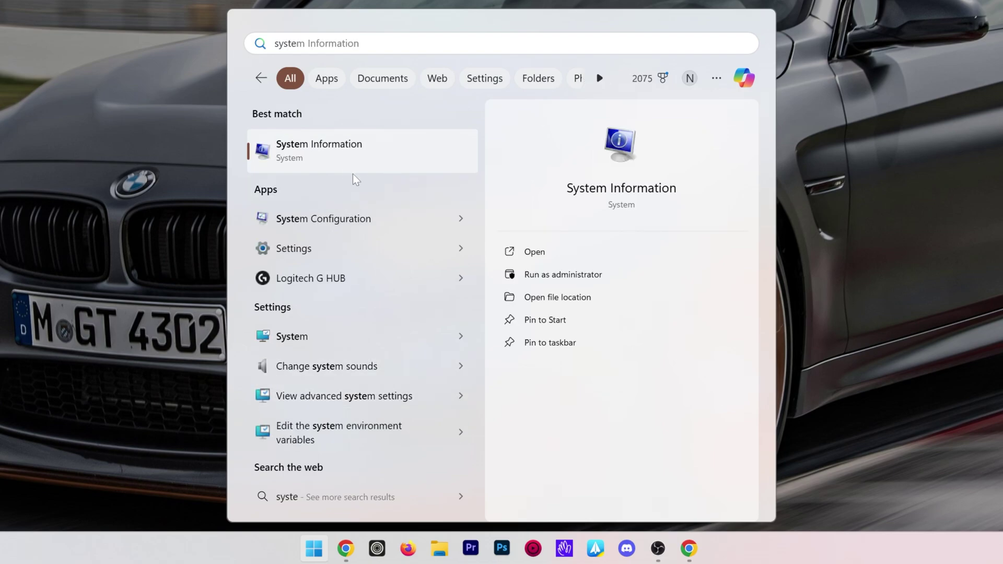
click(289, 146)
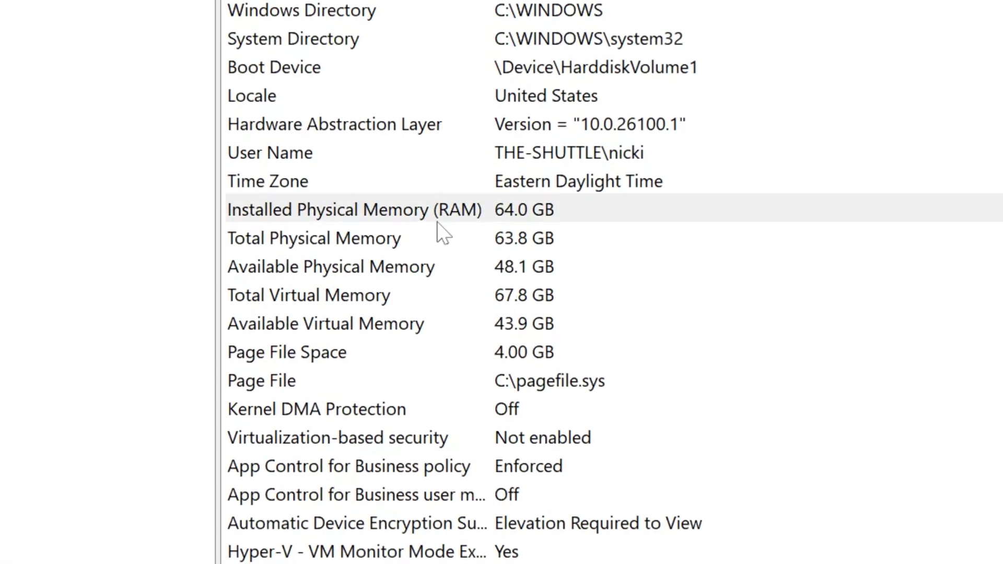
click(406, 283)
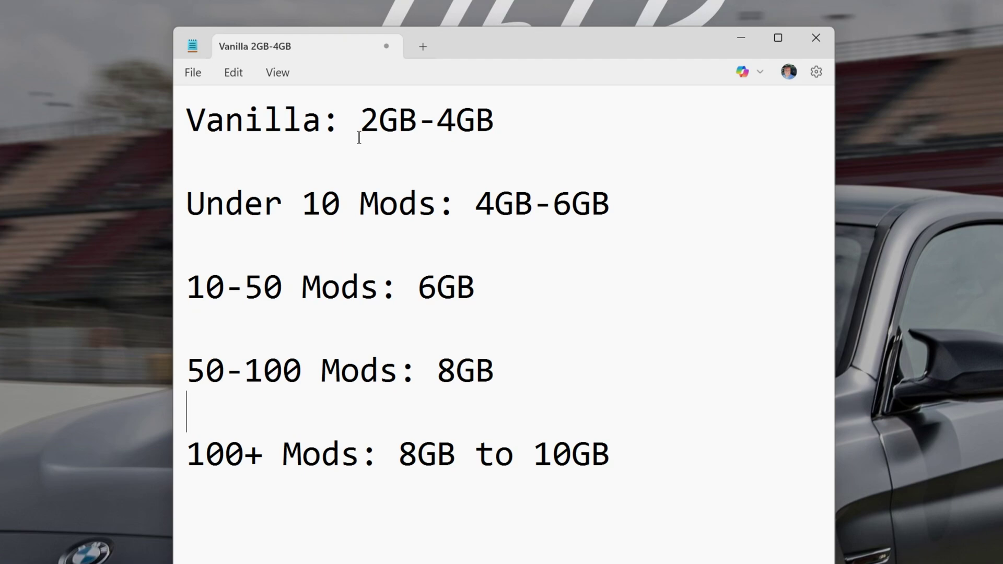
Review the Notepad list of recommended RAM for vanilla and each mod-count range, then minimize the note
drag(360, 131, 593, 118)
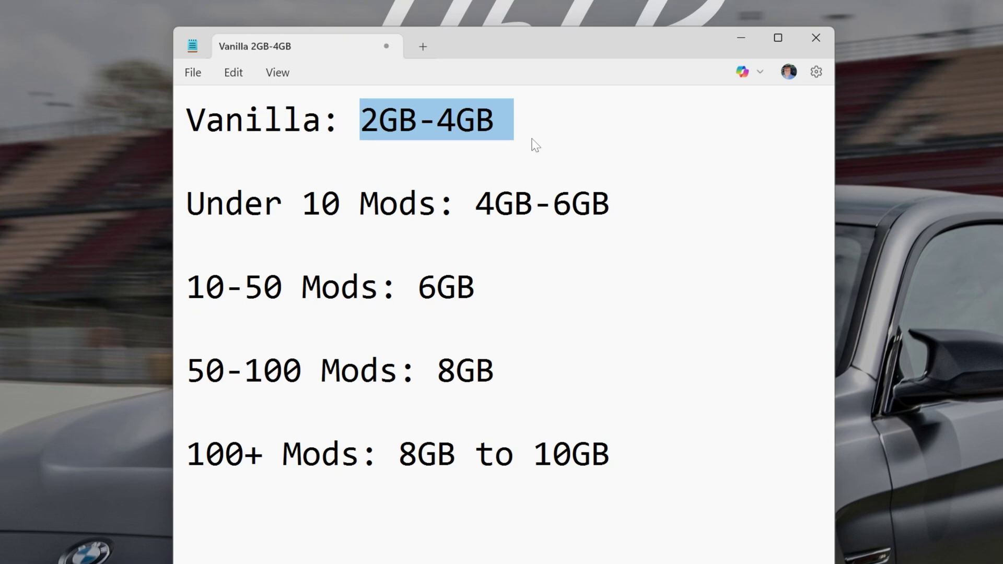
click(532, 203)
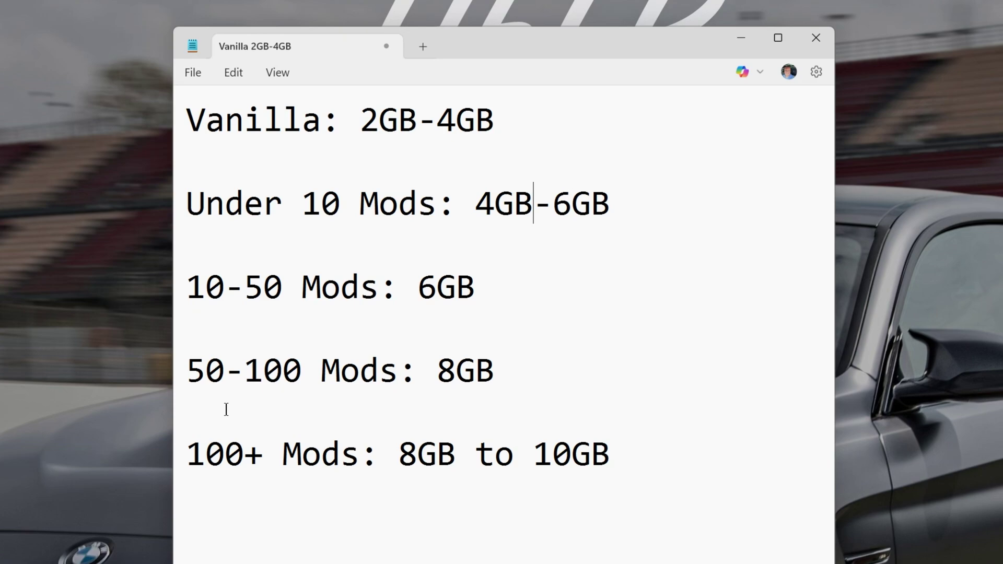
drag(186, 372, 517, 365)
click(501, 365)
drag(610, 207, 556, 214)
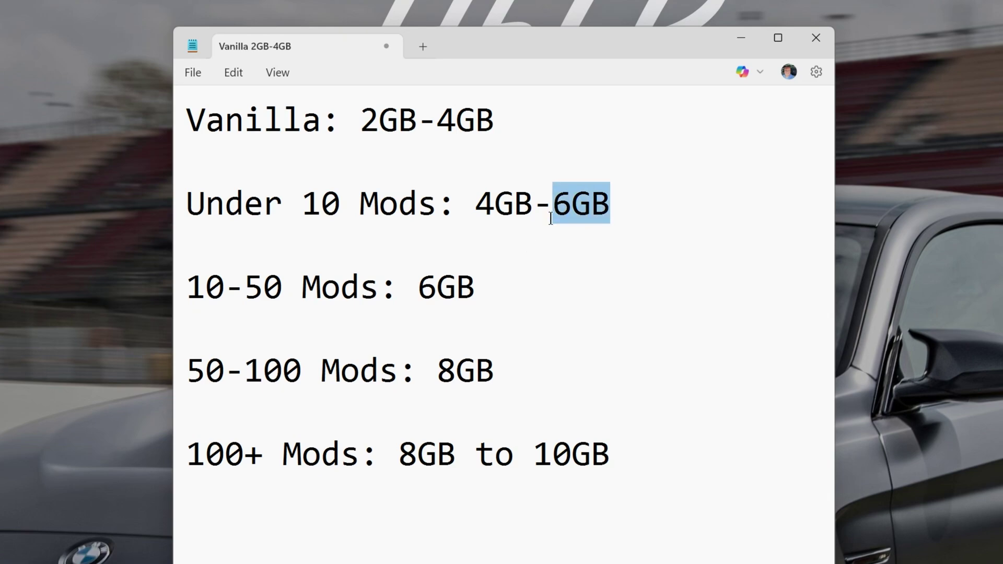
click(551, 218)
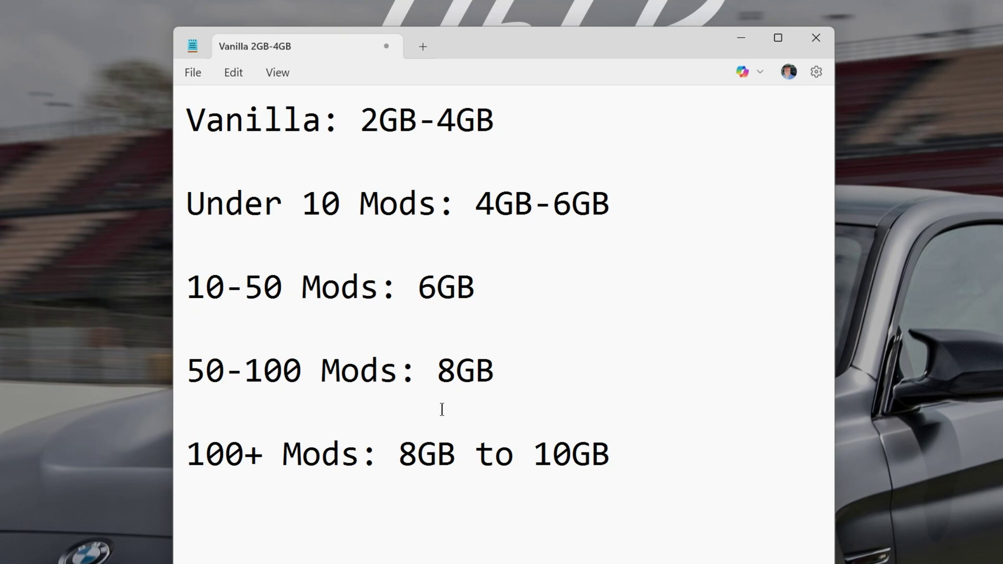
drag(572, 453, 534, 453)
click(587, 454)
click(610, 453)
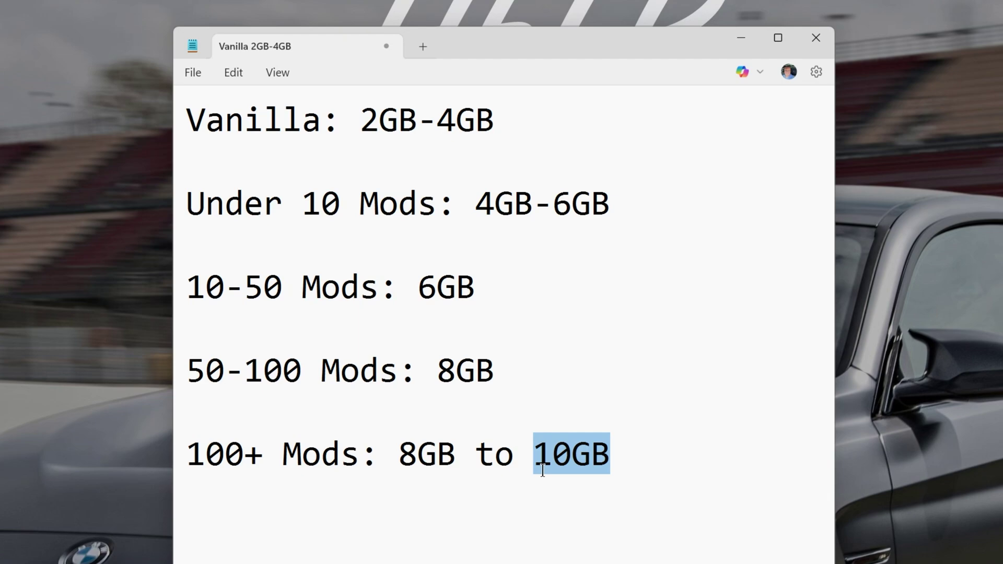
click(532, 454)
click(439, 462)
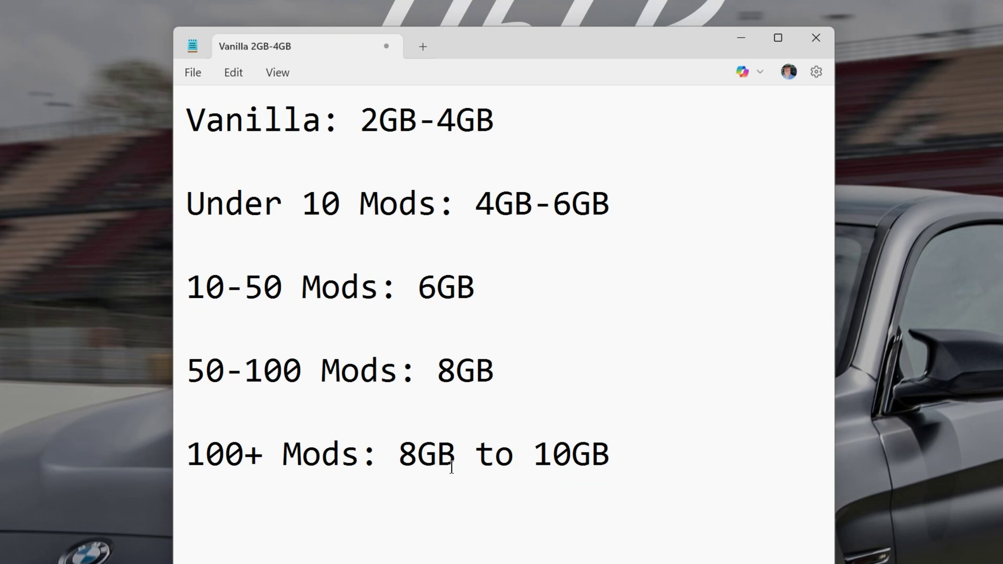
click(728, 48)
Launch the Minecraft Launcher and show the Java Edition installations
key(super)
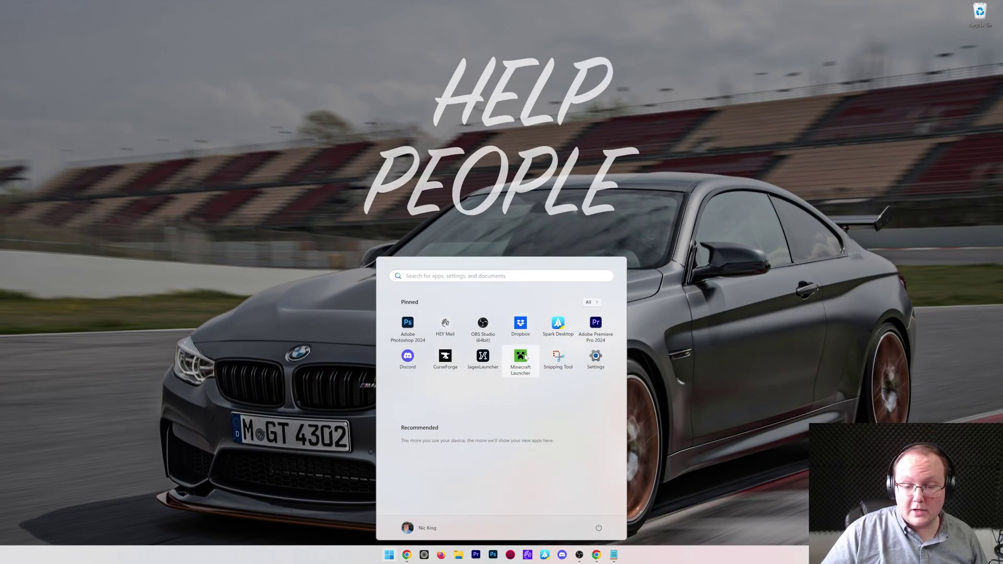
click(522, 357)
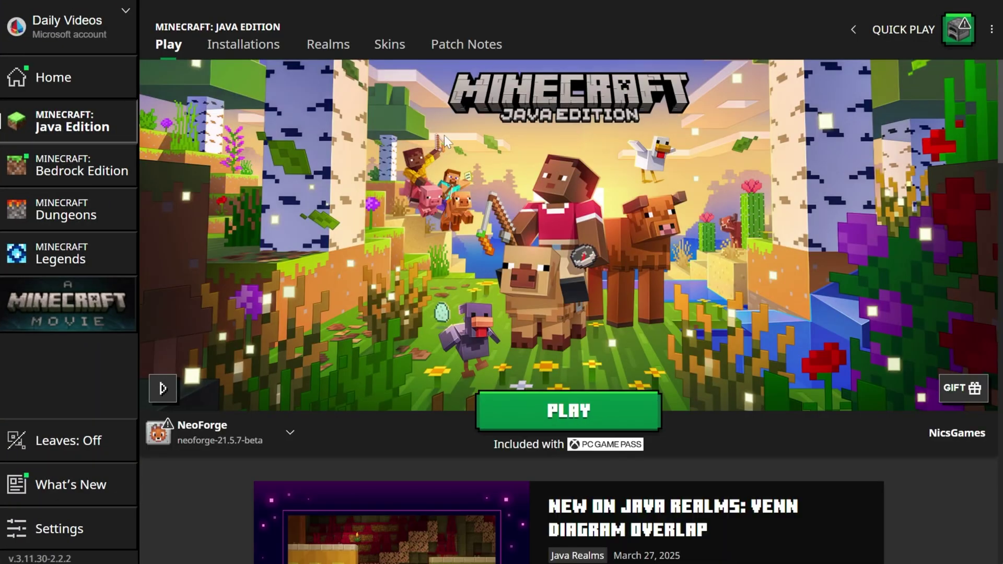
click(259, 50)
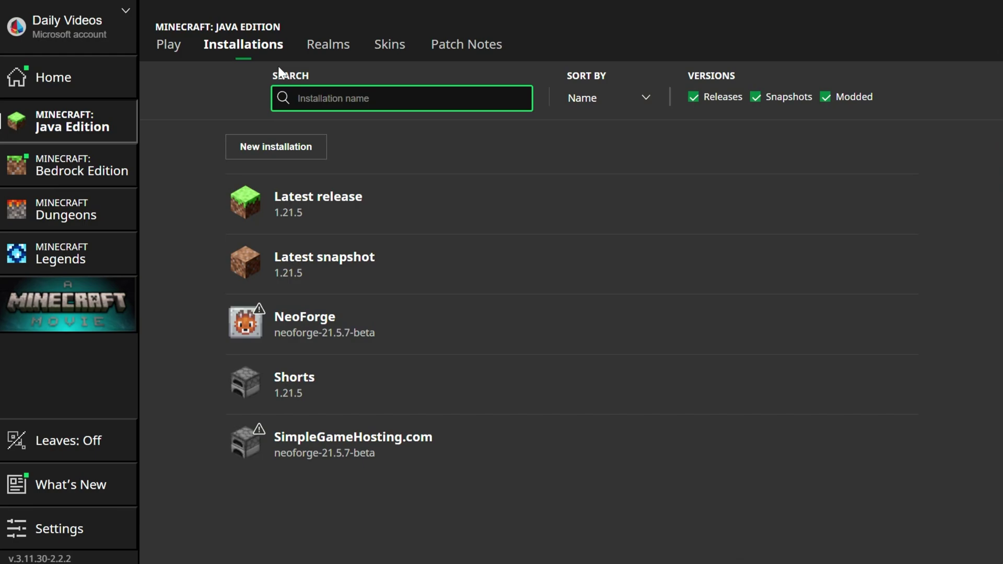
Open the Latest release installation for editing and expand its additional options to show the JVM arguments
mouse_move(511, 354)
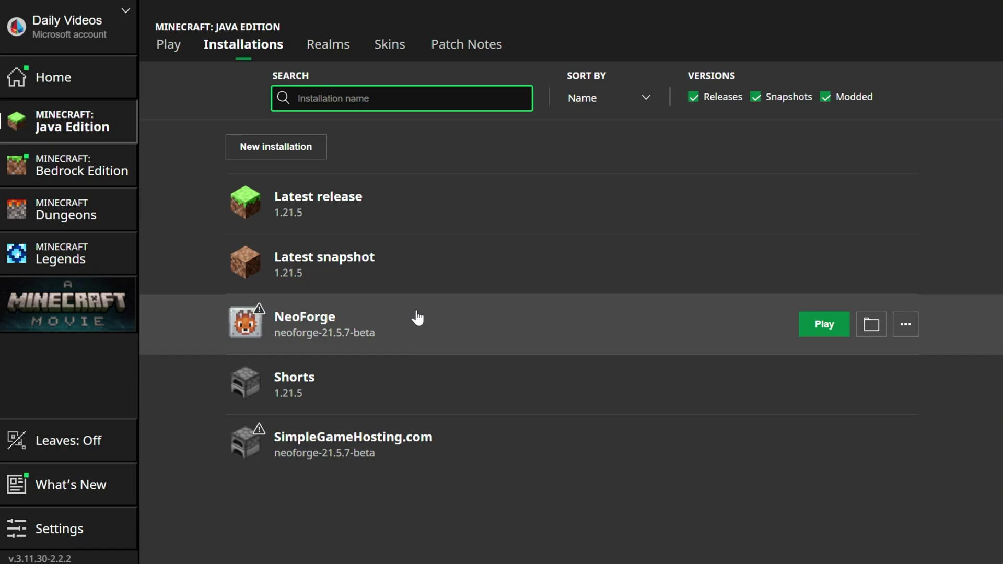
mouse_move(371, 210)
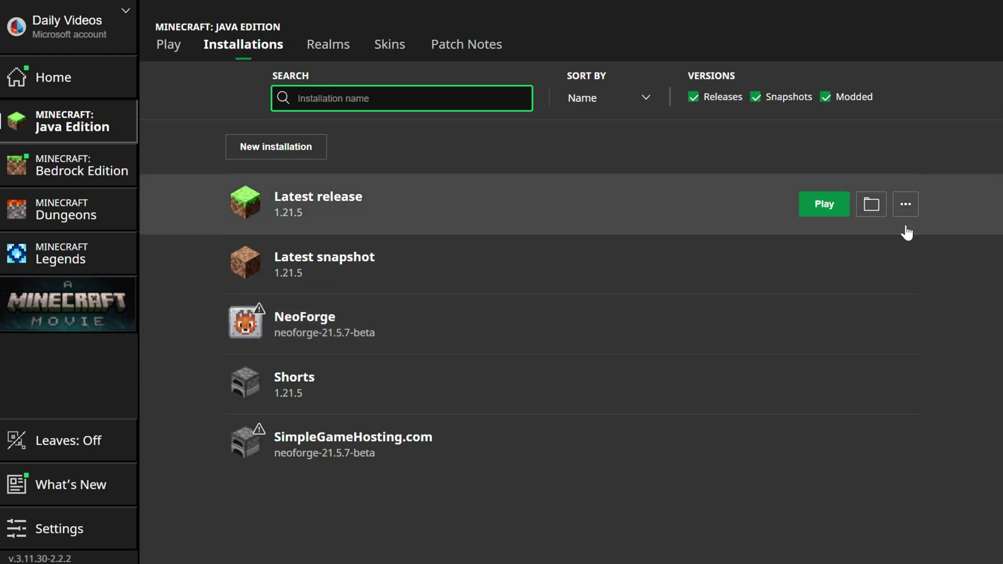
click(905, 204)
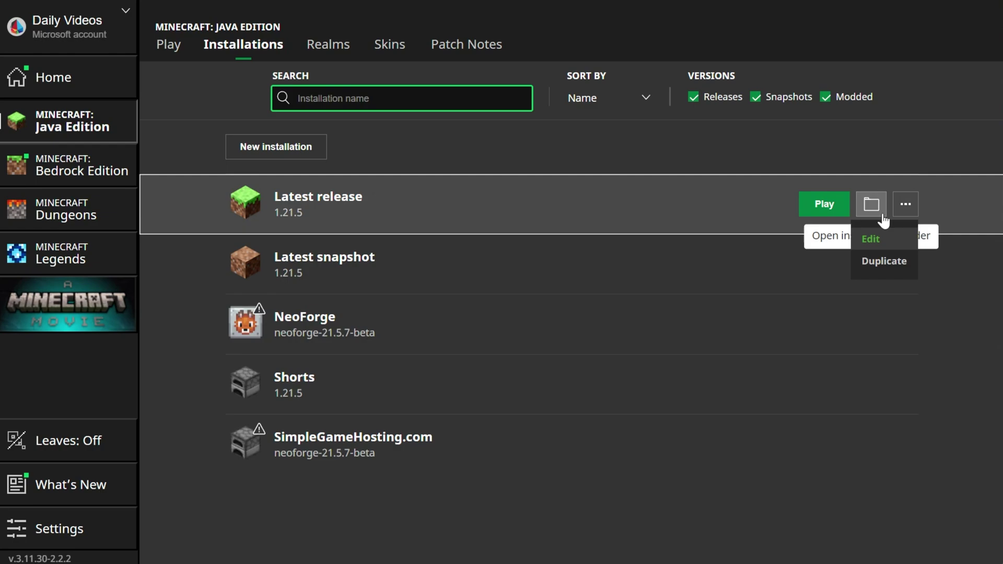
click(870, 239)
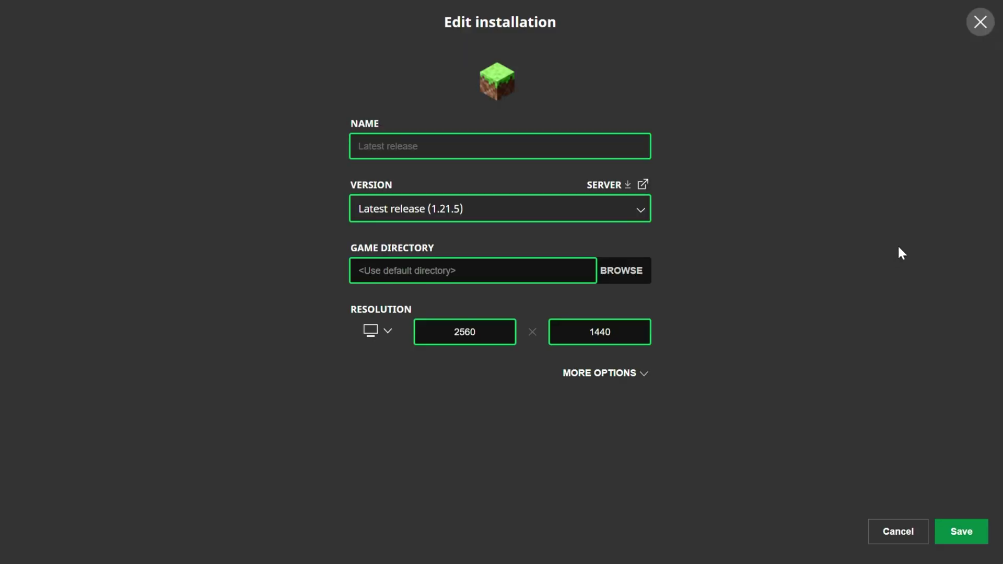
click(616, 374)
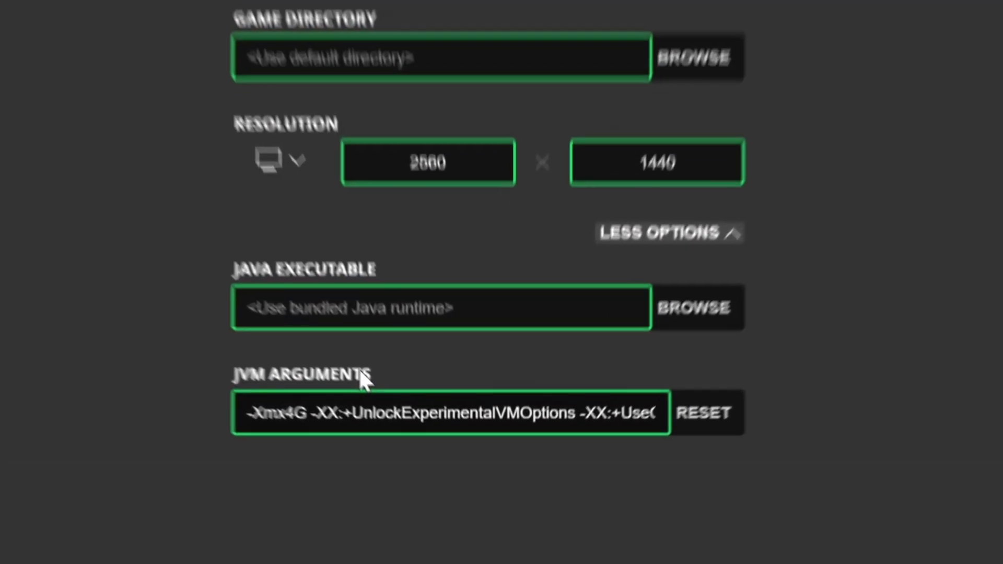
Set the maximum memory value in the JVM arguments to -Xmx10G
click(294, 412)
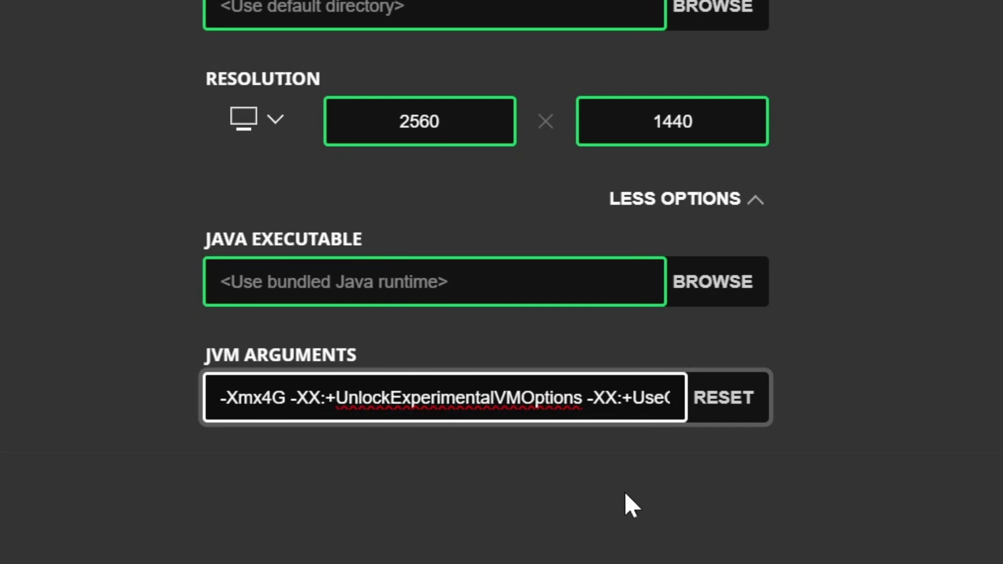
key(BackSpace)
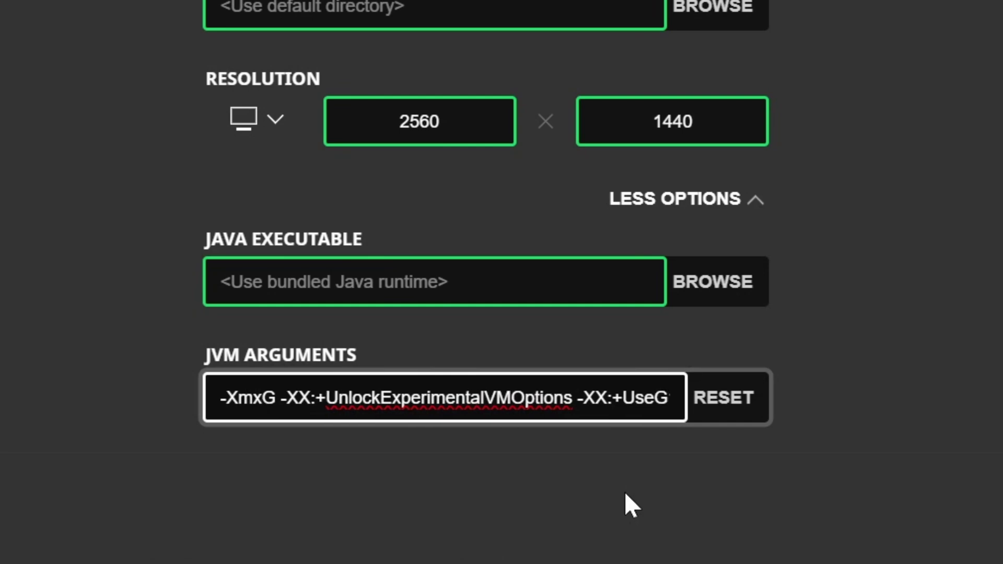
text(10)
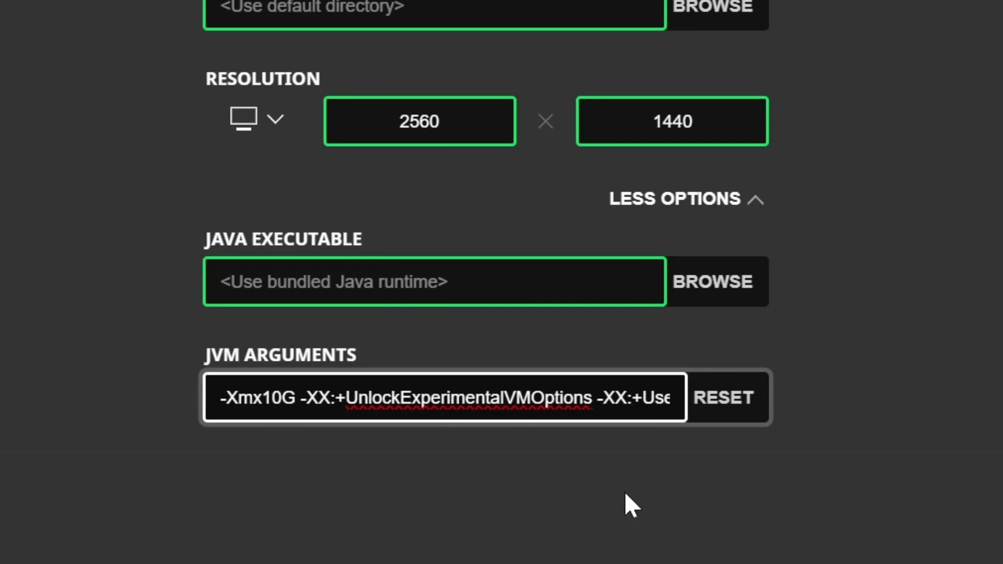
Replace the -Xmx memory value with 2MB to demonstrate a different unit
key(BackSpace)
key(BackSpace)
text(2)
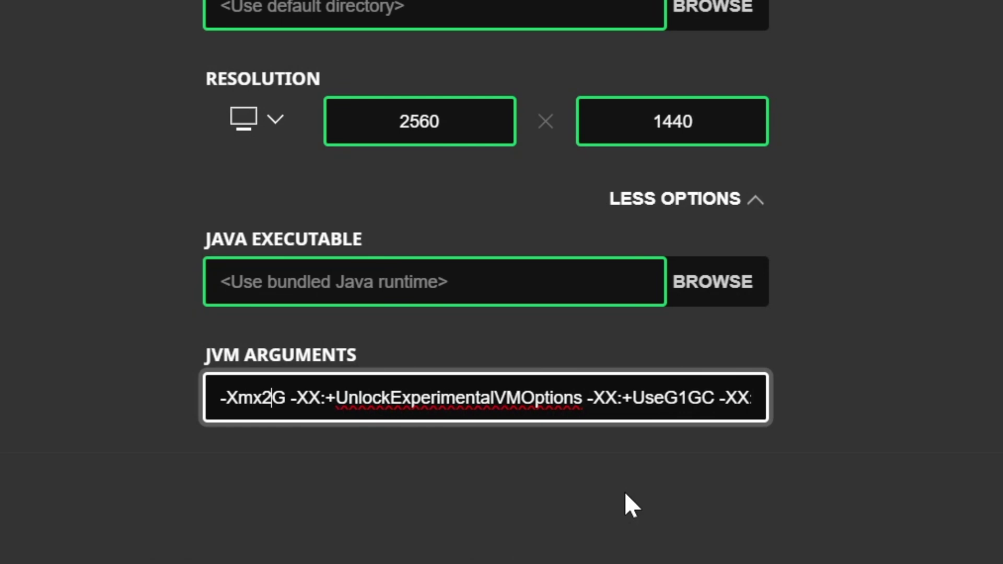
key(shift+Right)
text(MB)
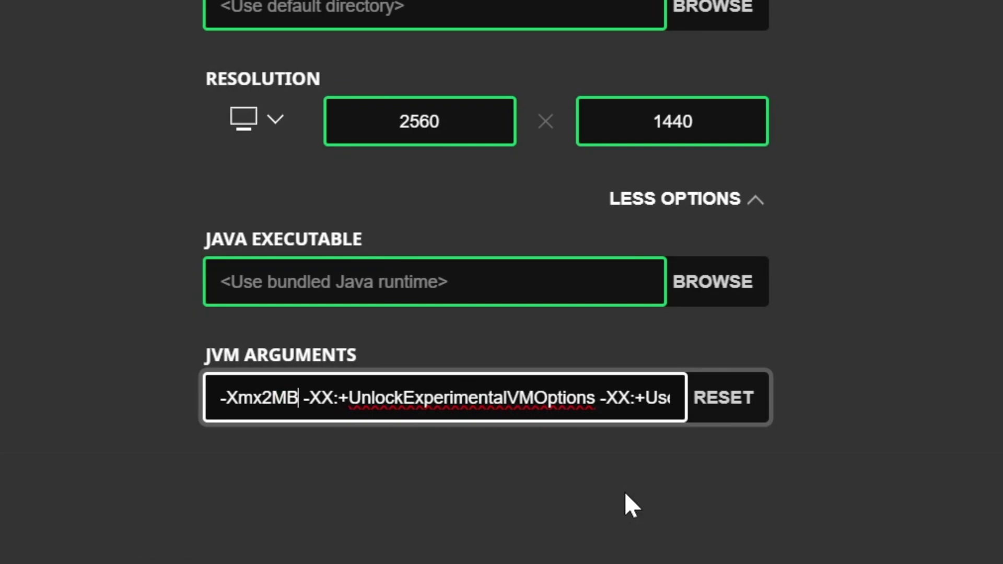
Change the -Xmx memory argument to 2G
key(BackSpace)
key(BackSpace)
key(BackSpace)
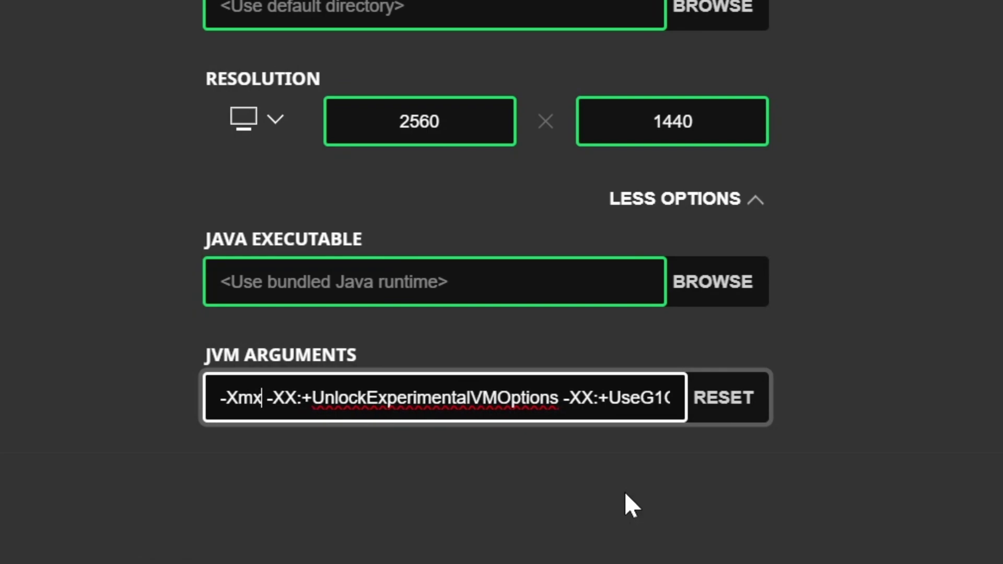
text(2G)
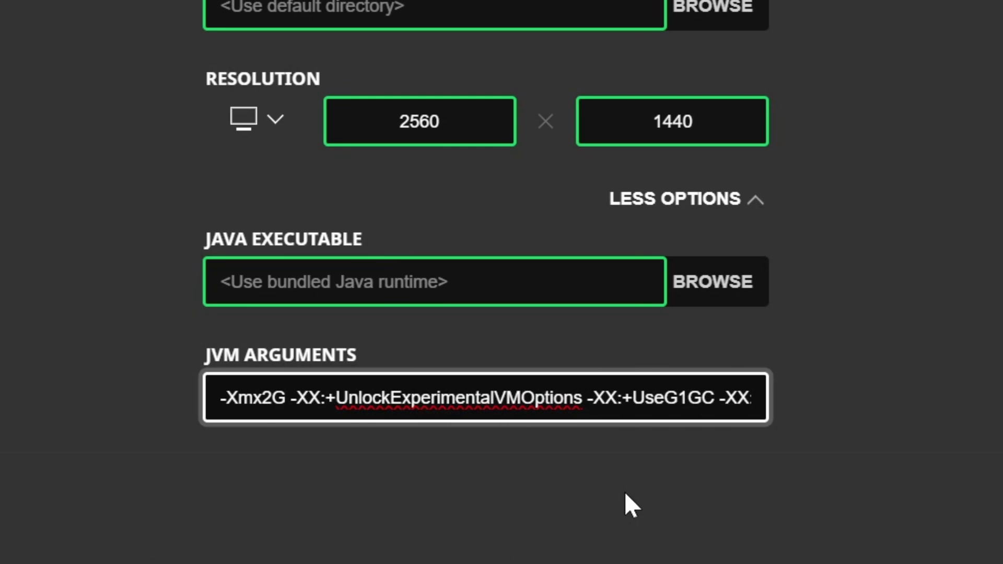
Set the -Xmx memory argument to 4G and save the Latest release installation
key(Left)
key(shift+Left)
text(4)
click(978, 366)
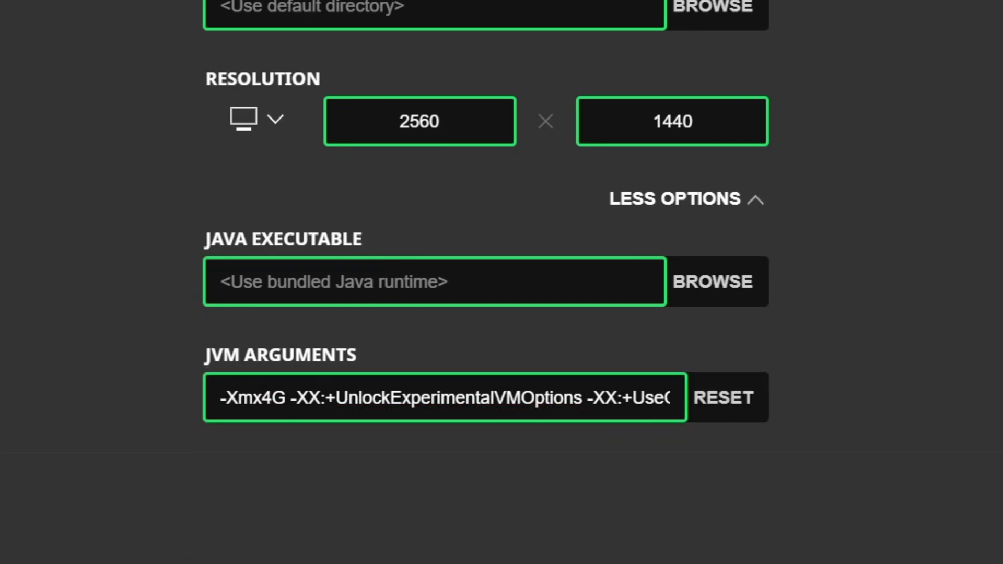
click(964, 538)
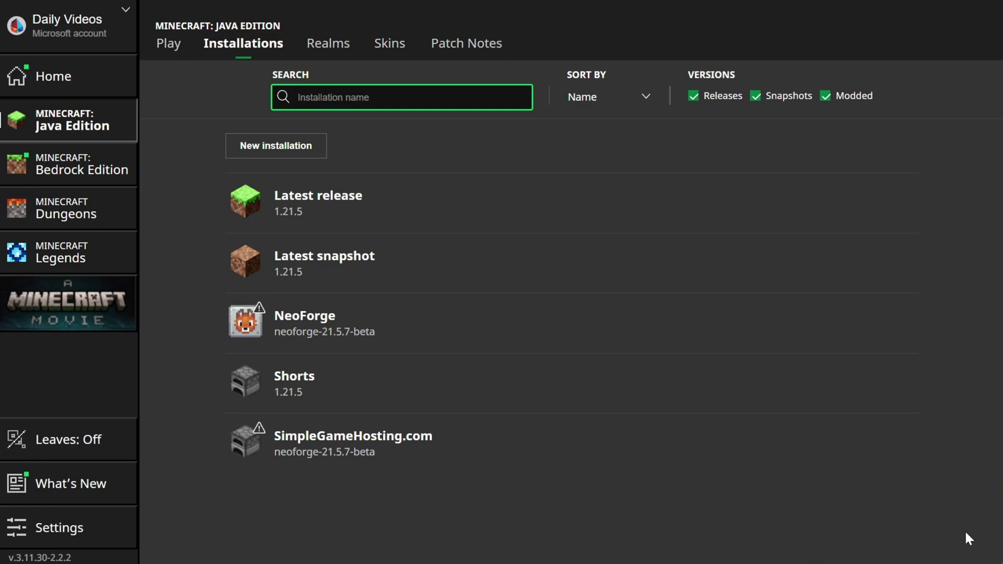
Start the game from the Latest release installation and enter Multiplayer, accepting the third-party online play caution
click(841, 214)
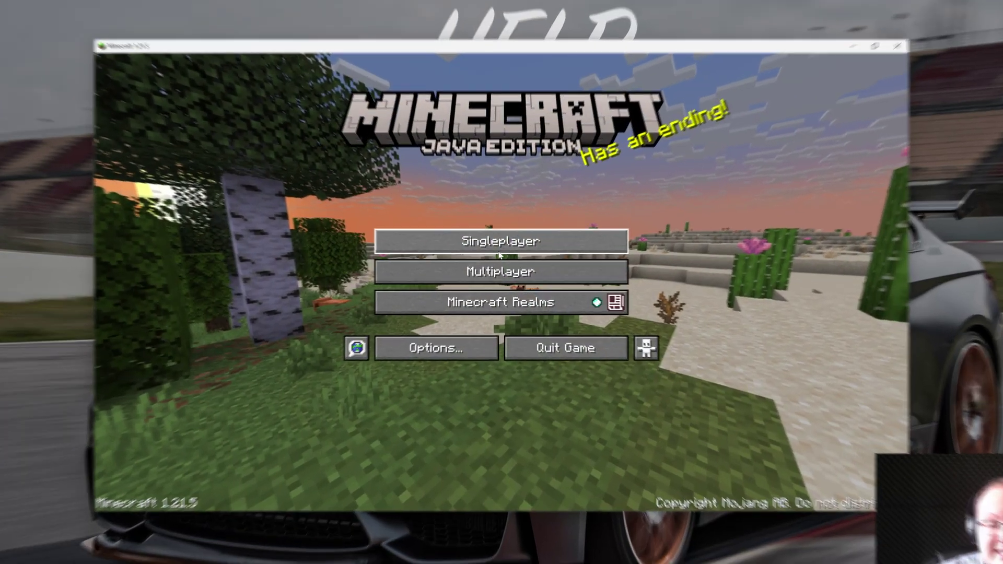
click(500, 272)
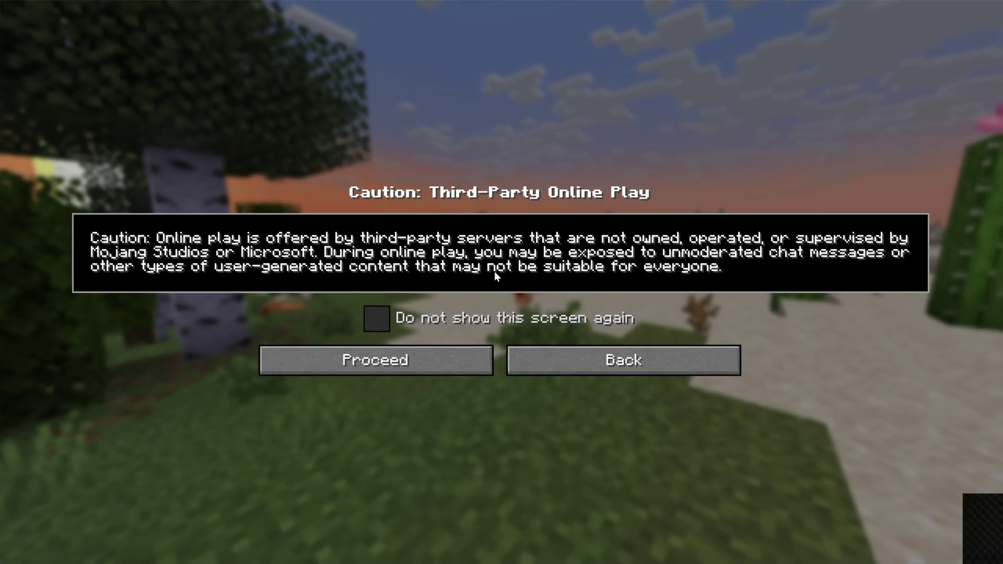
click(427, 350)
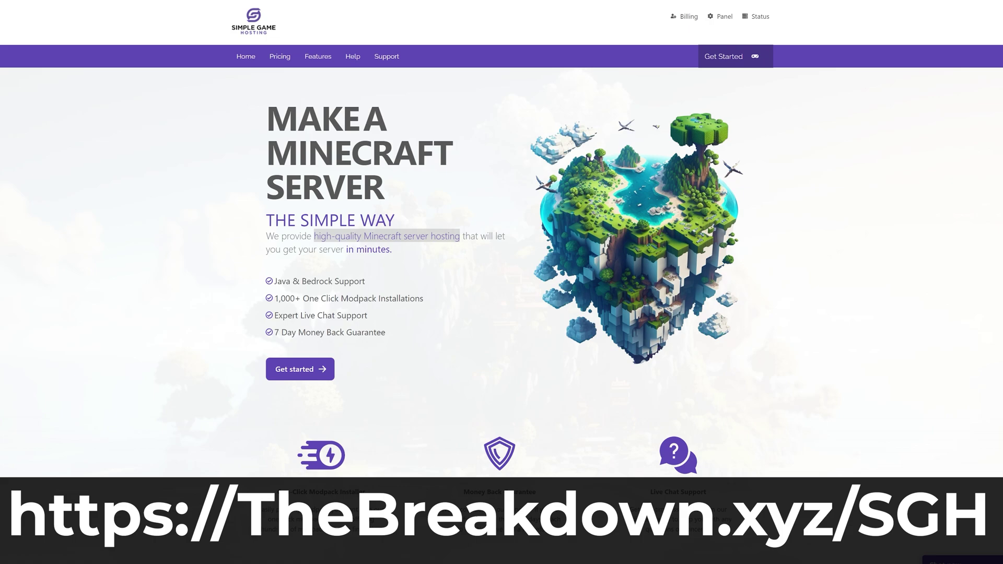
Review the Expert Live Chat Support and One-Click Modpack Installer features on the Simple Game Hosting website
drag(274, 315, 351, 326)
scroll(392, 322, down, 4)
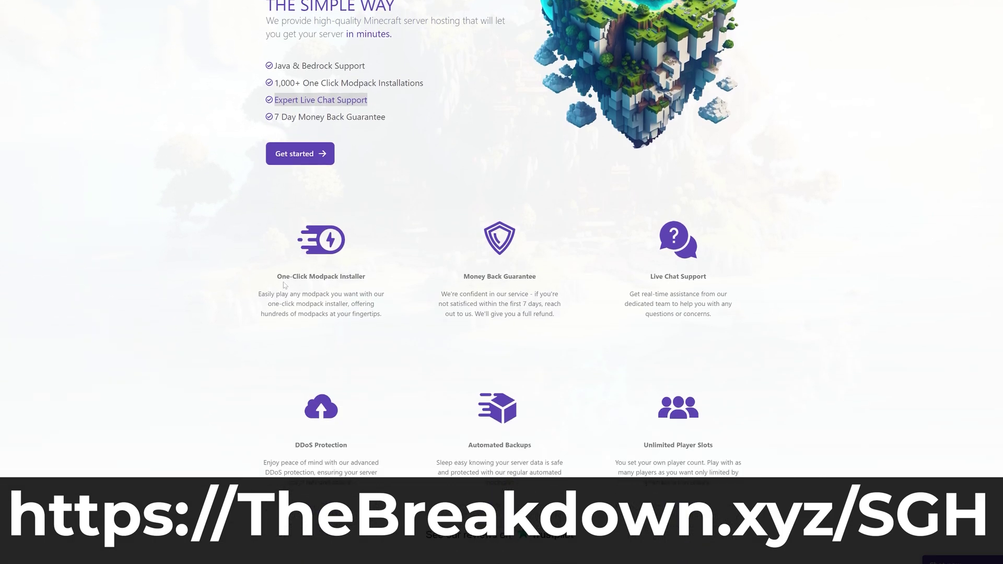
drag(277, 276, 320, 277)
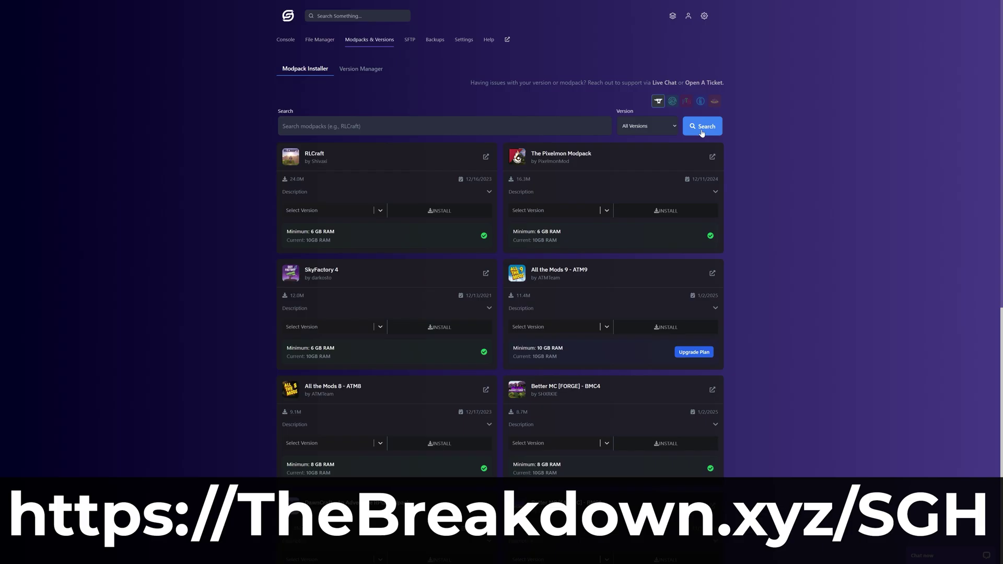
Search the server panel's modpack installer for modpacks of version 1.20.1
click(647, 126)
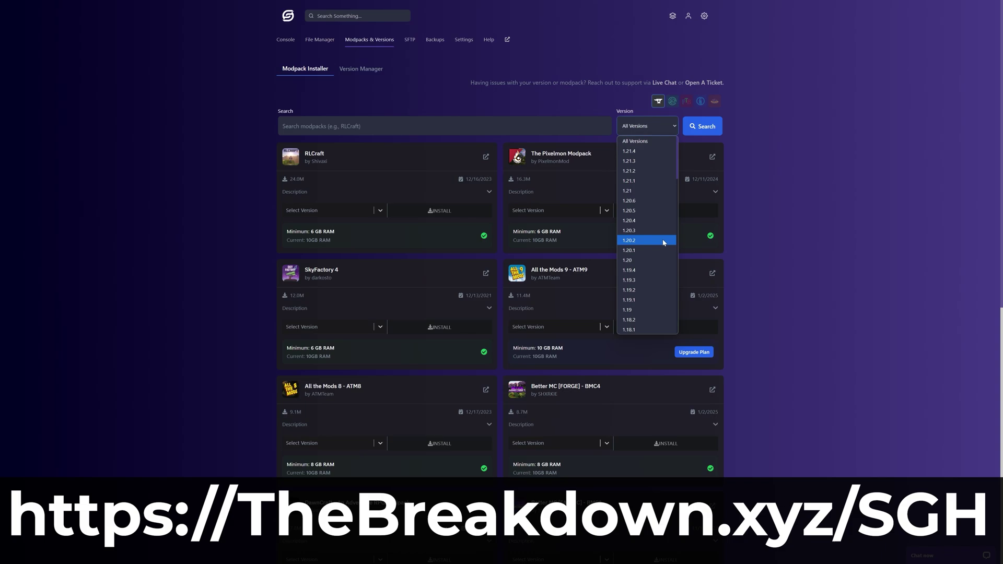
click(647, 254)
click(700, 129)
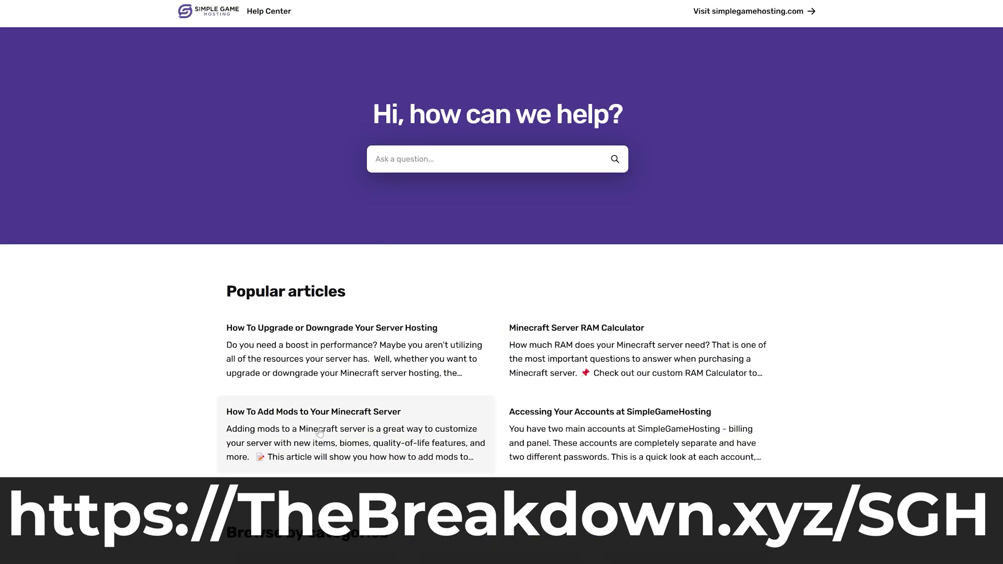
Open the How To Add Mods to Your Minecraft Server help article and read through its Forge installation instructions
click(319, 430)
scroll(272, 227, down, 20)
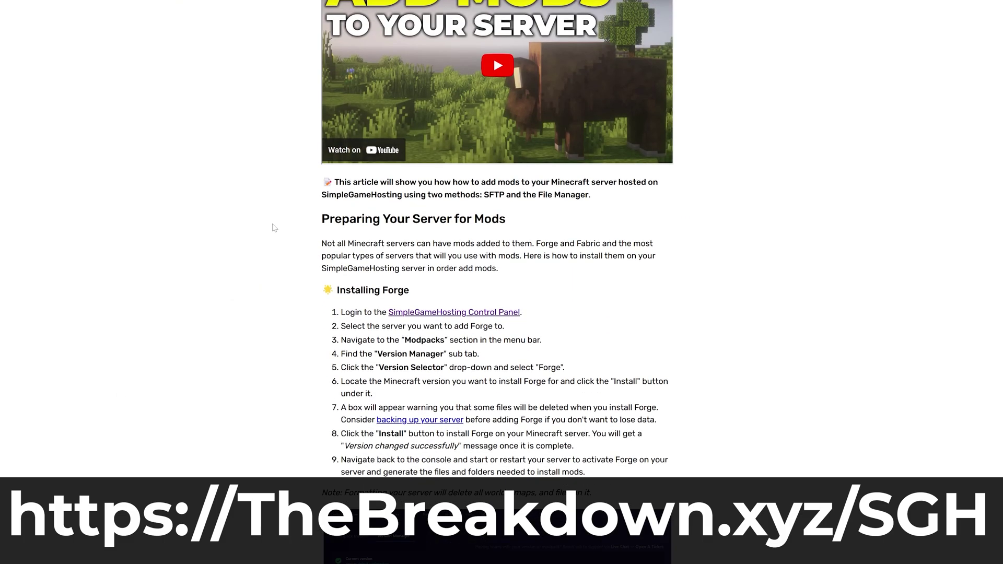
scroll(272, 227, down, 8)
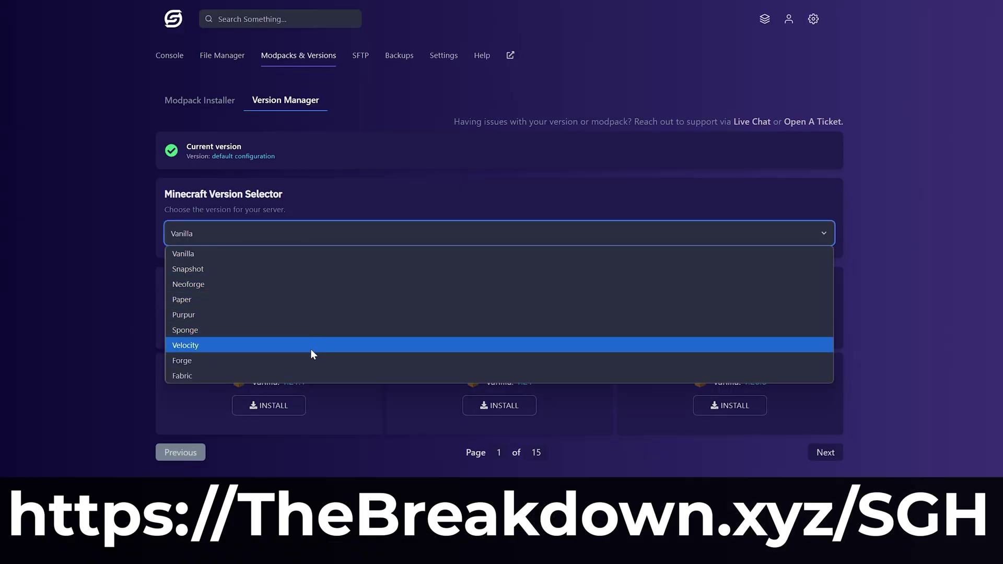
Choose Forge in the server panel's Minecraft Version Selector
click(312, 360)
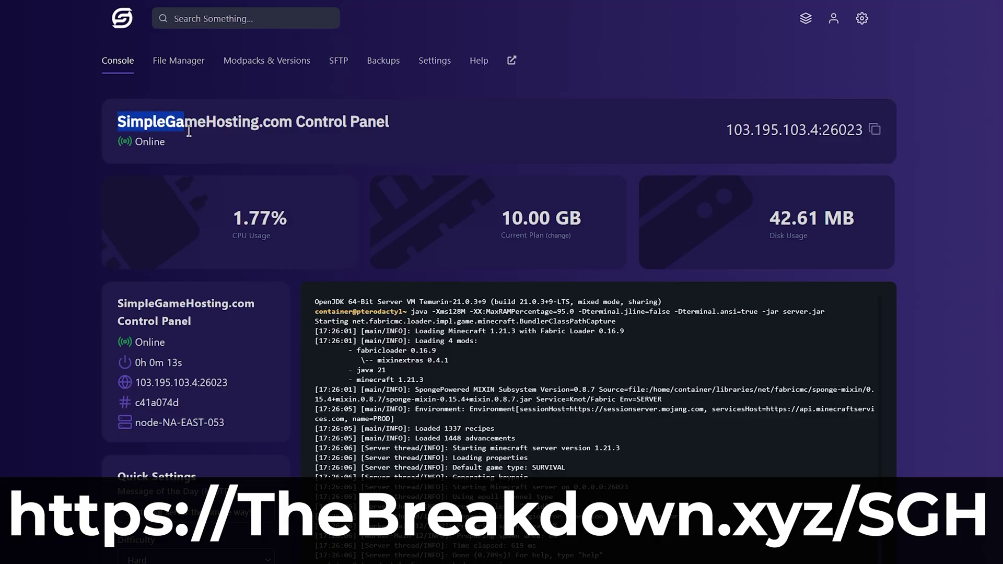
drag(189, 132, 388, 125)
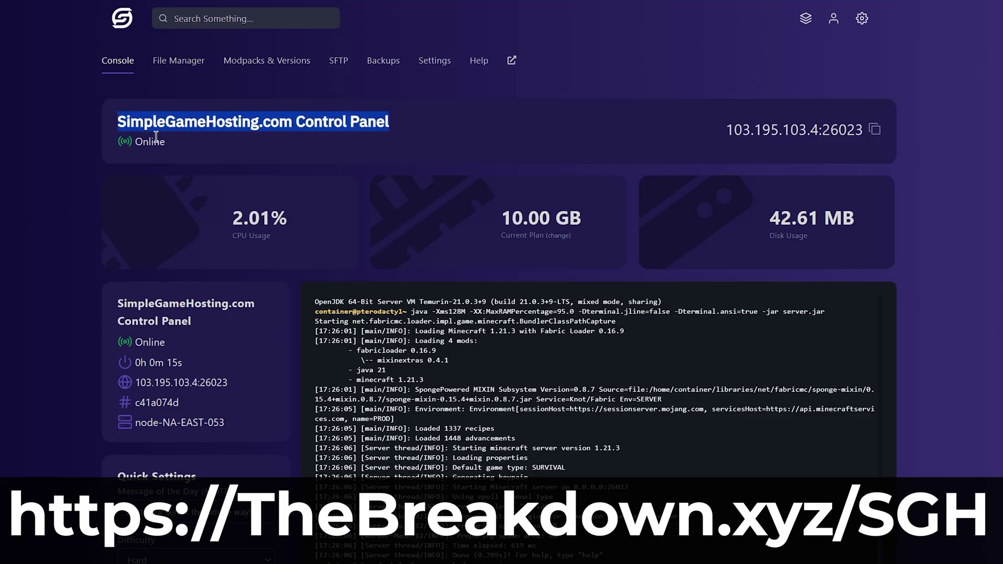
click(405, 149)
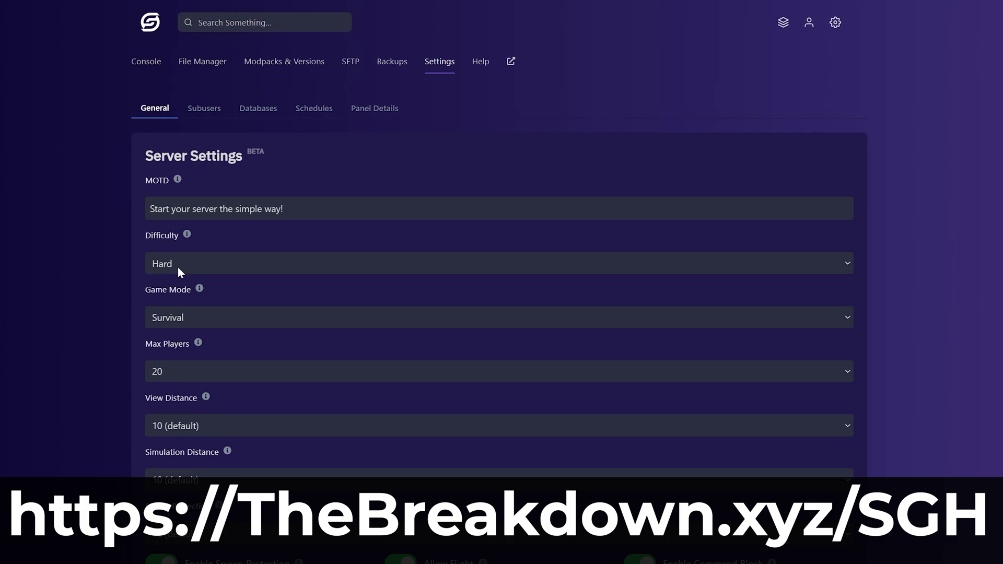
Set the server's difficulty to Normal and enable command blocks in the general server settings
click(179, 264)
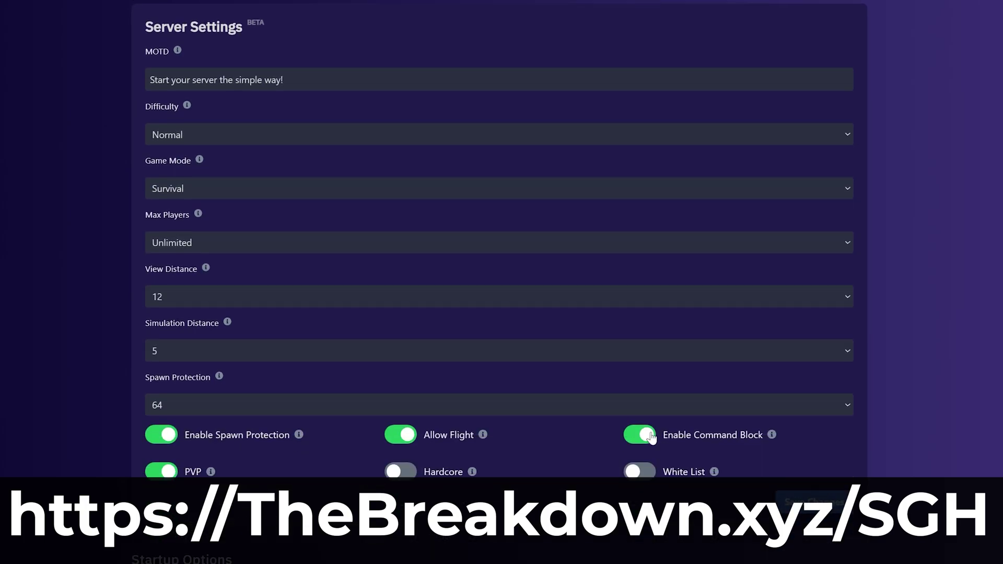
click(640, 434)
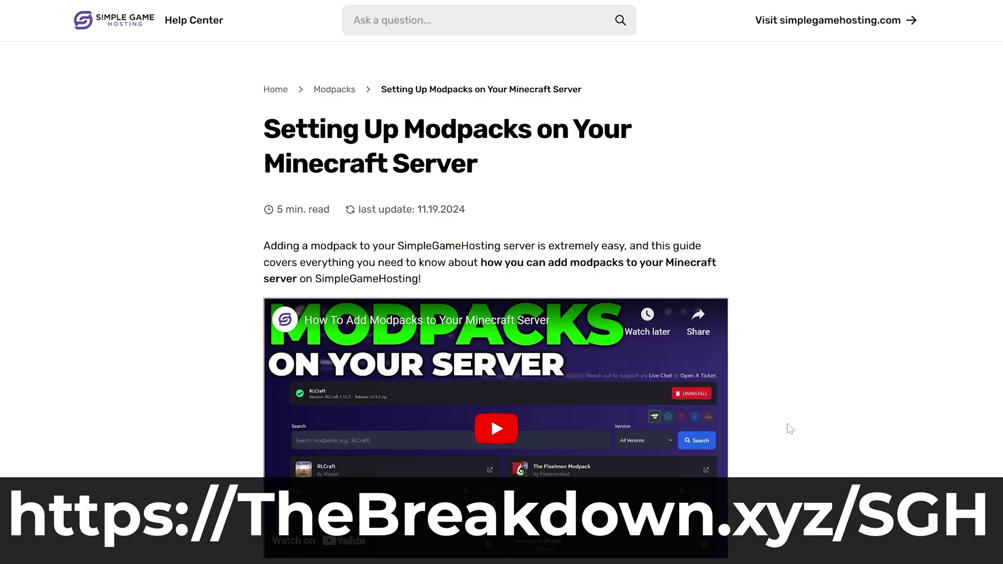
Read through the Setting Up Modpacks on Your Minecraft Server help article
scroll(790, 429, down, 12)
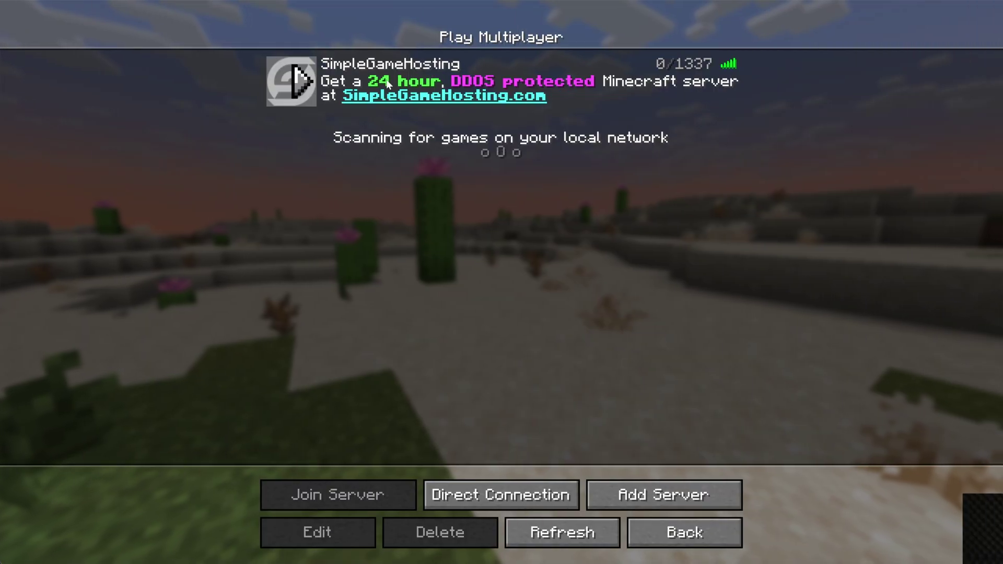
Join the SimpleGameHosting multiplayer server, check the allocated memory on the debug screen, and return to normal play
double_click(398, 88)
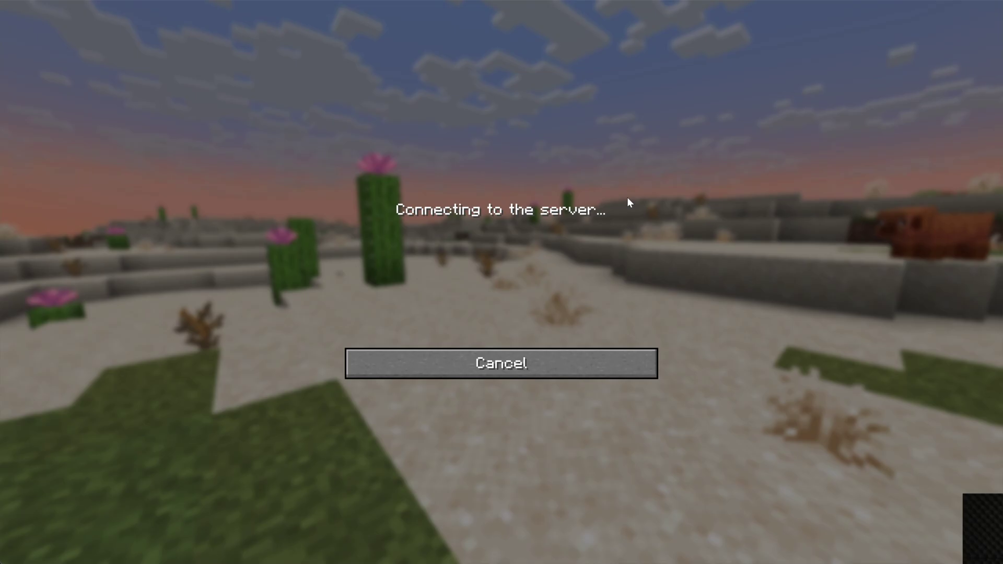
key(F3)
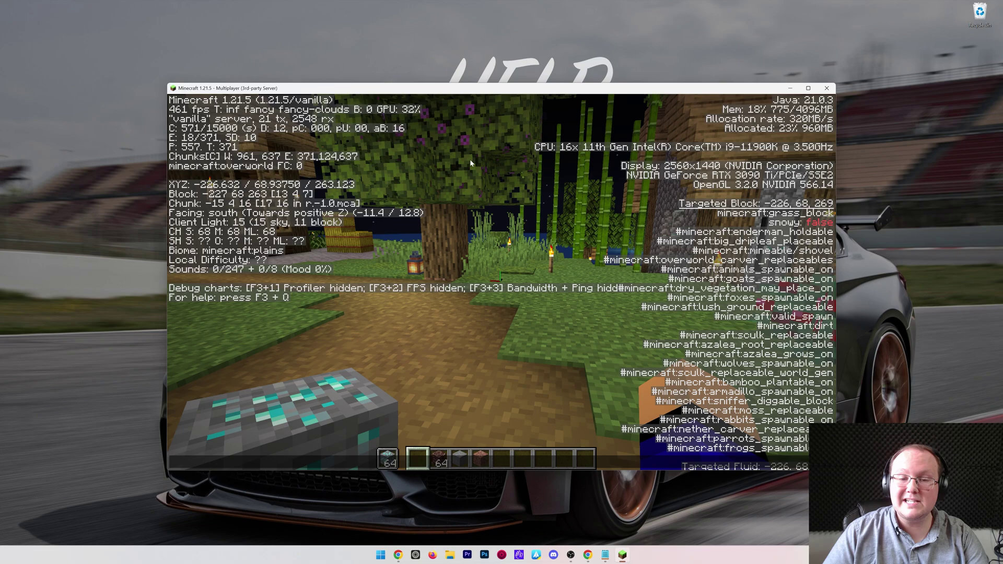
key(Escape)
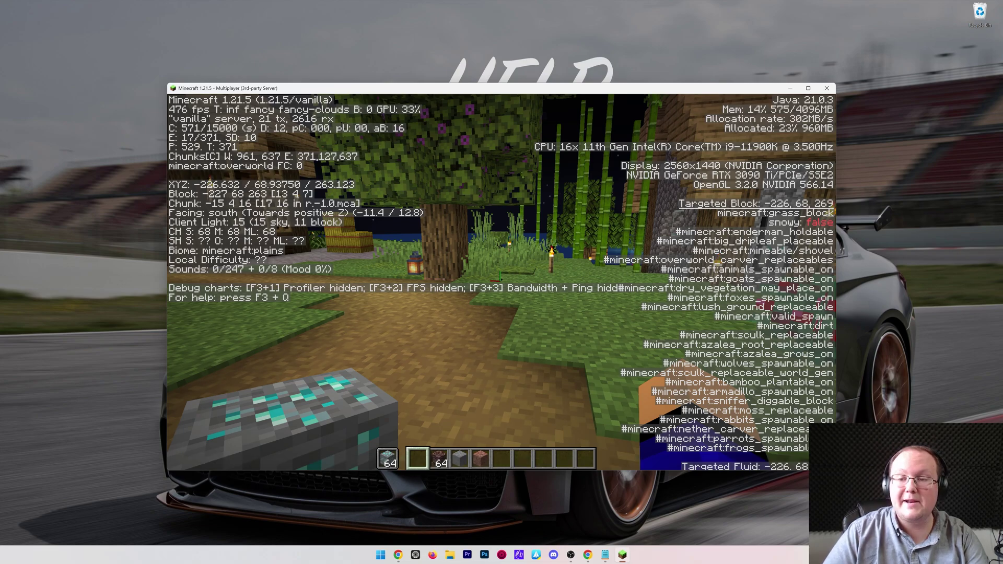
key(F3)
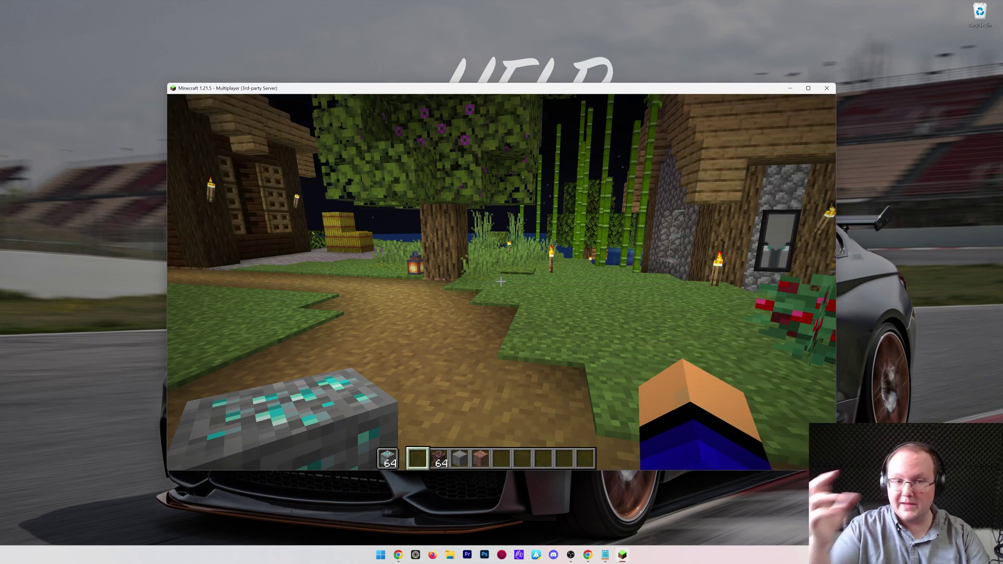